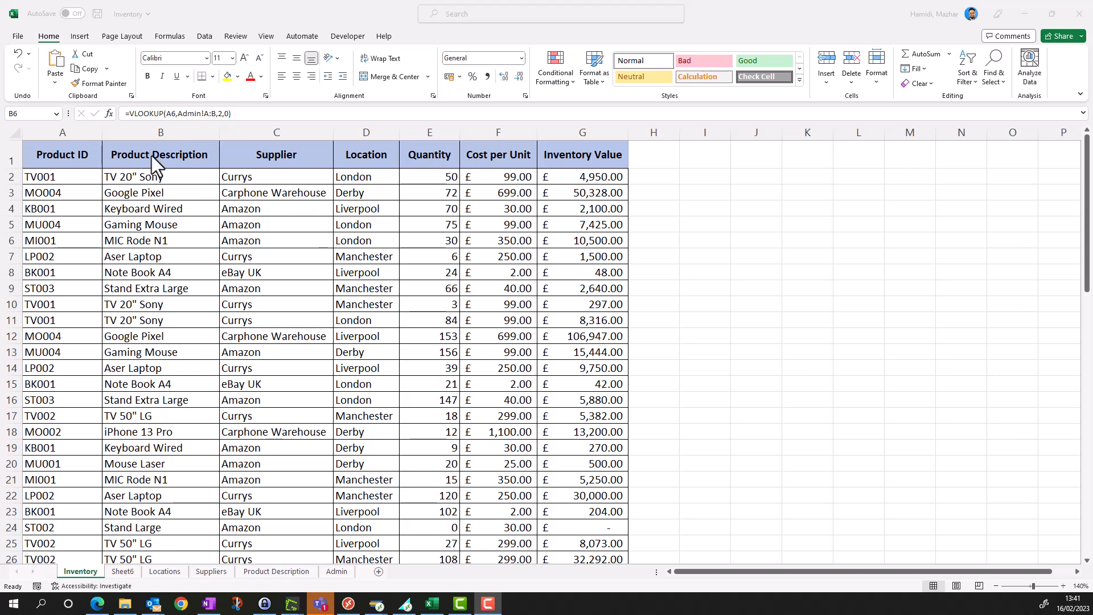
- Insert a blank row above the header row of the Inventory sheet
click(18, 156)
right_click(18, 156)
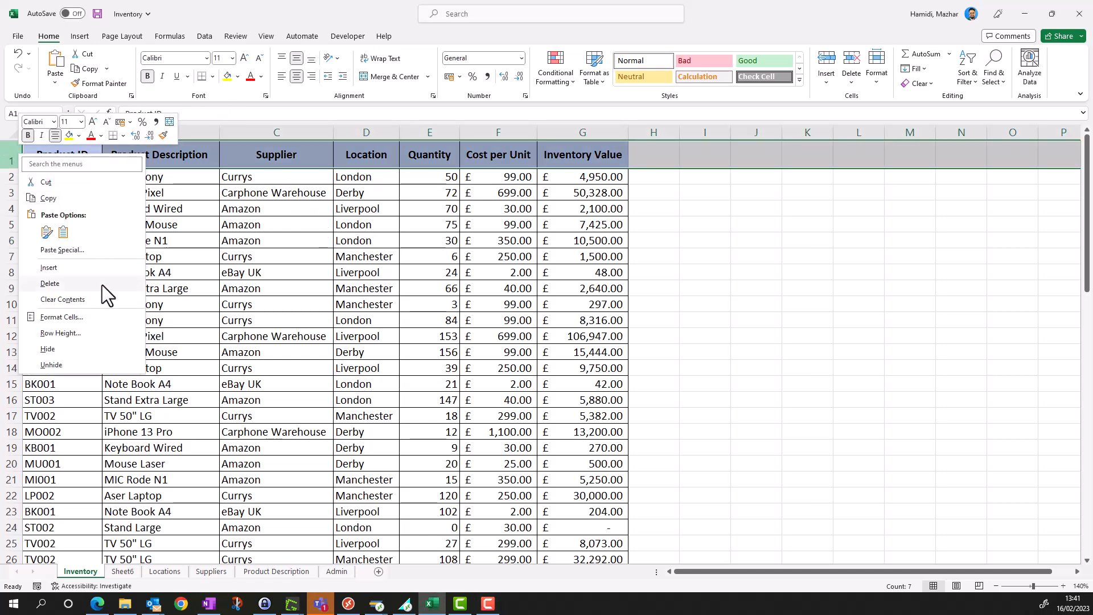
click(103, 271)
click(245, 272)
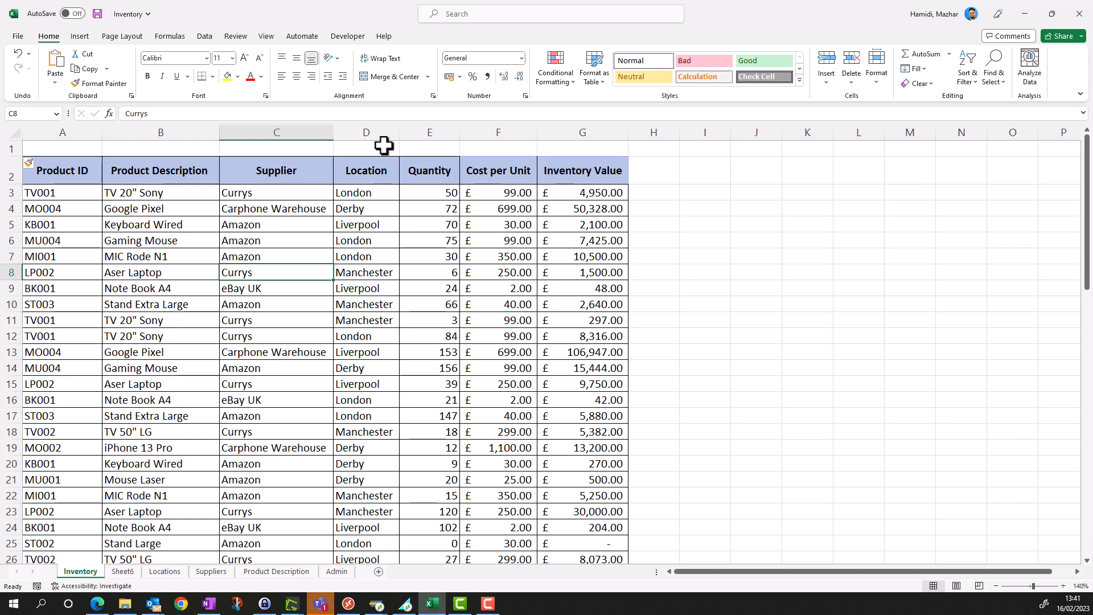
- In the blank row above the headers, number Location 1, Supplier 2, Product ID 3 and Product Description 4
click(365, 150)
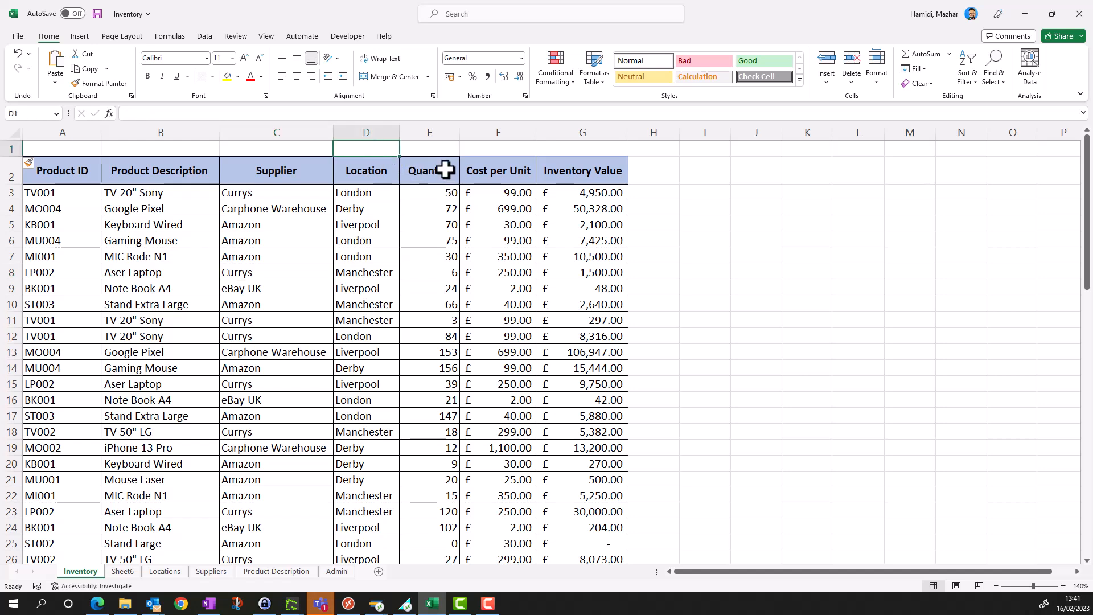
text(1)
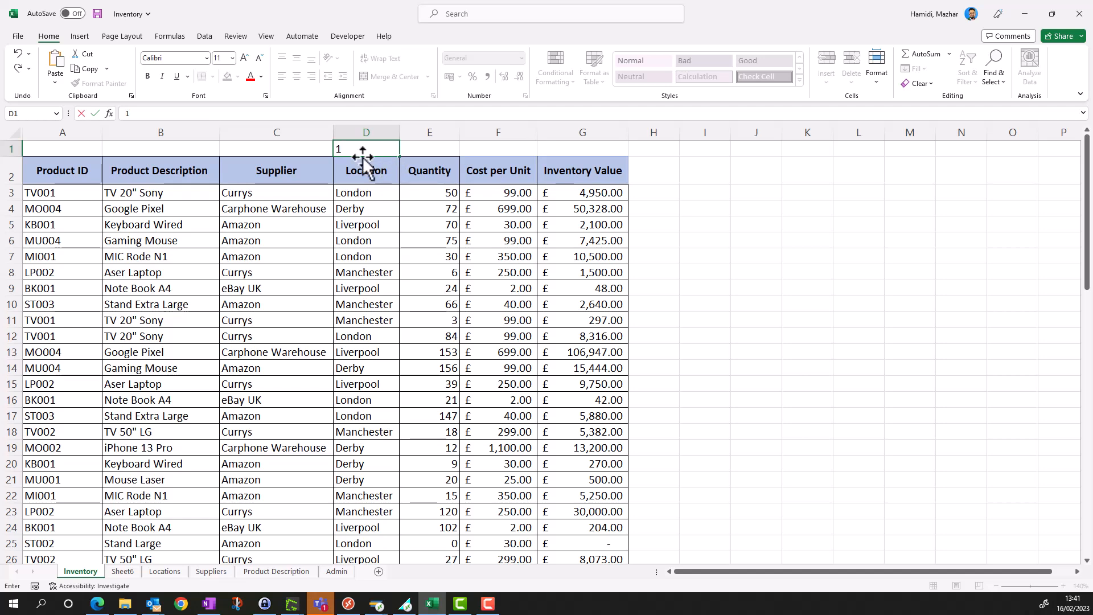
click(285, 148)
text(2)
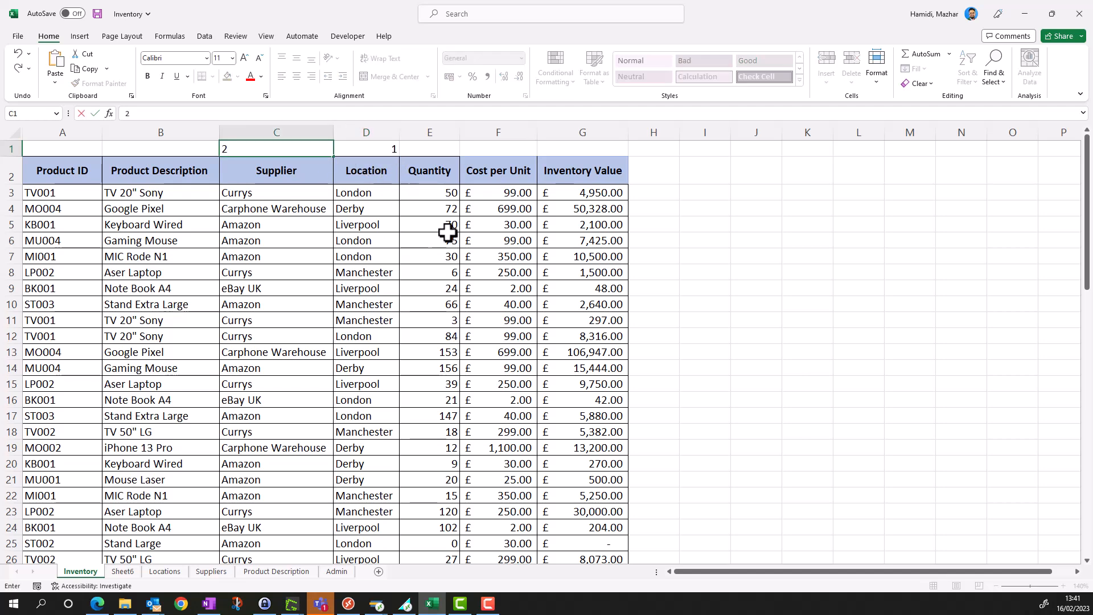
click(447, 236)
click(87, 150)
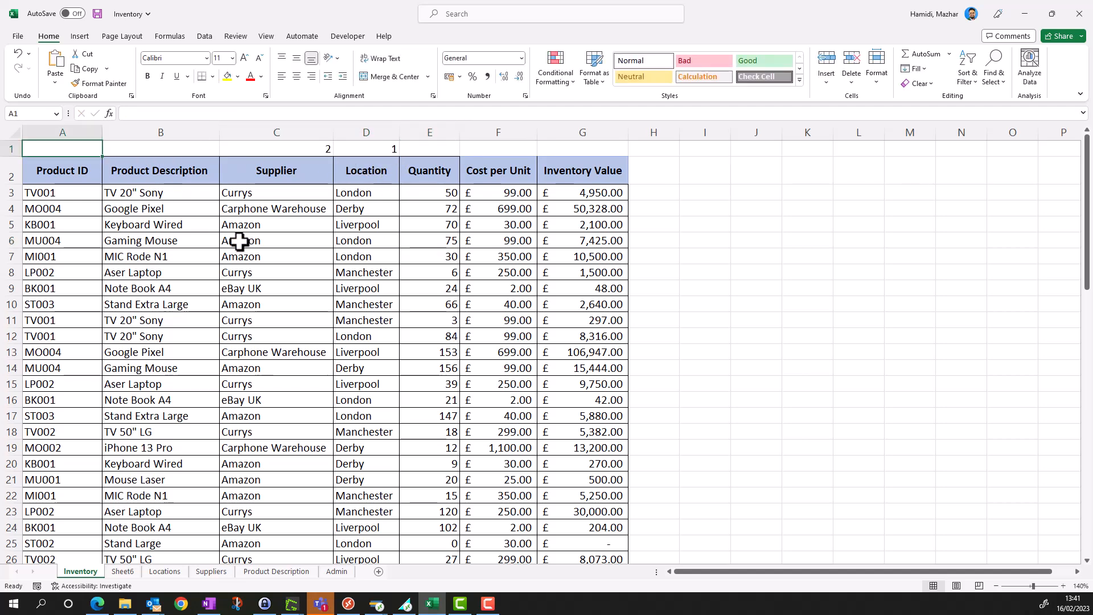
text(3)
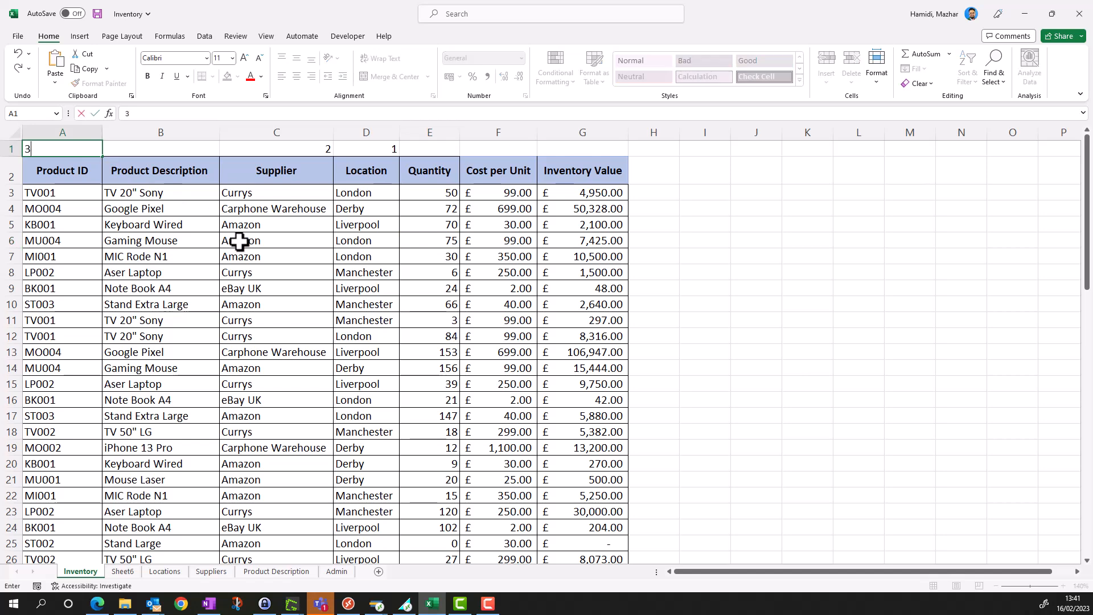
click(191, 153)
text(4)
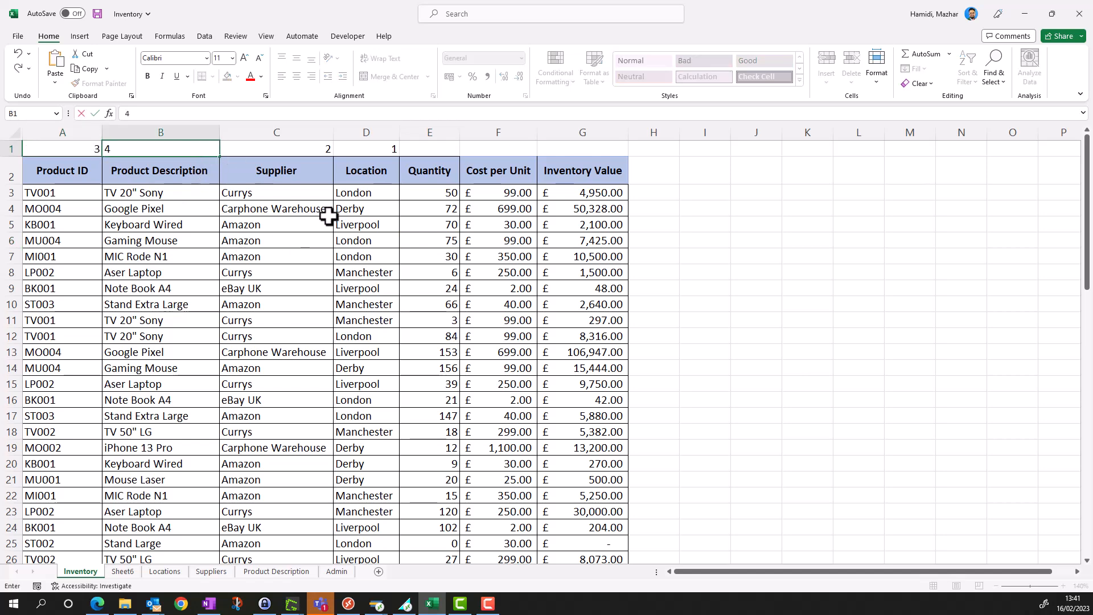
click(342, 223)
- Continue the numbering in row 1 with Quantity 5, Cost per Unit 6 and Inventory Value 7
click(424, 147)
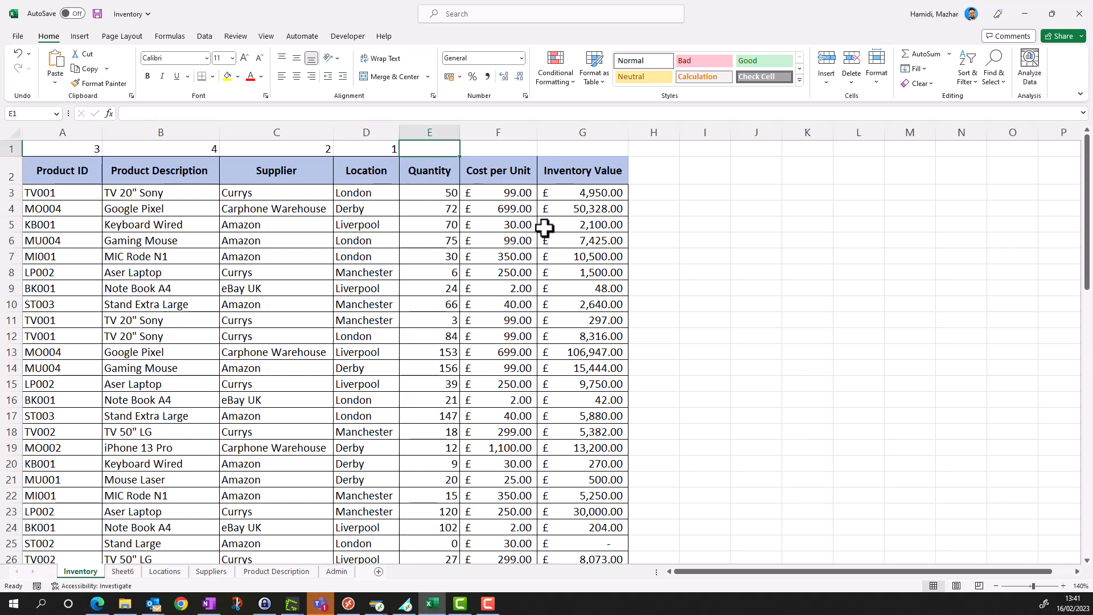
text(5)
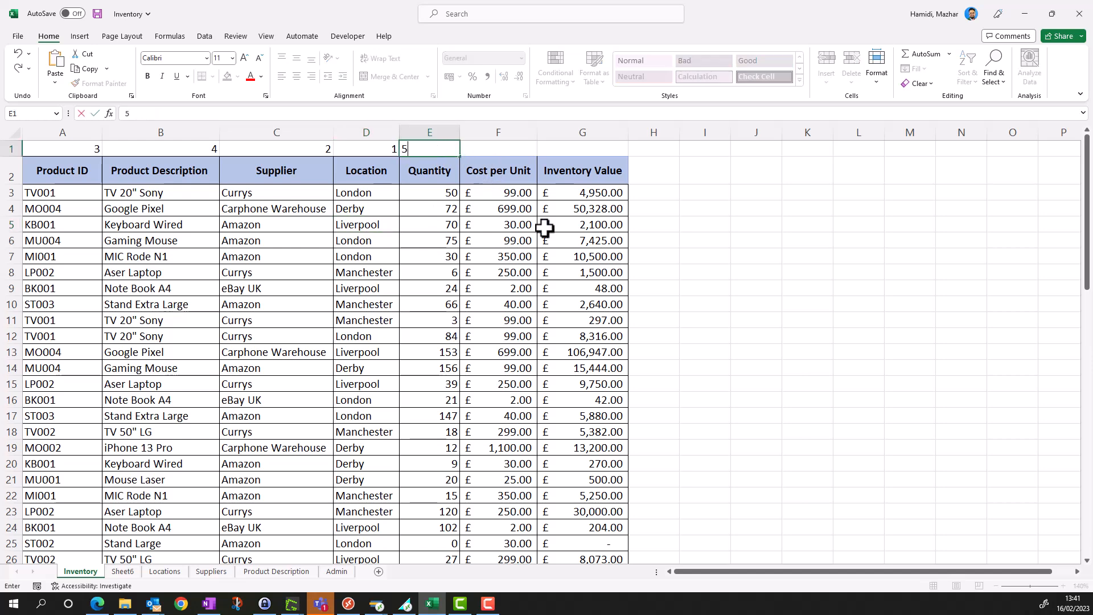
click(522, 152)
text(6)
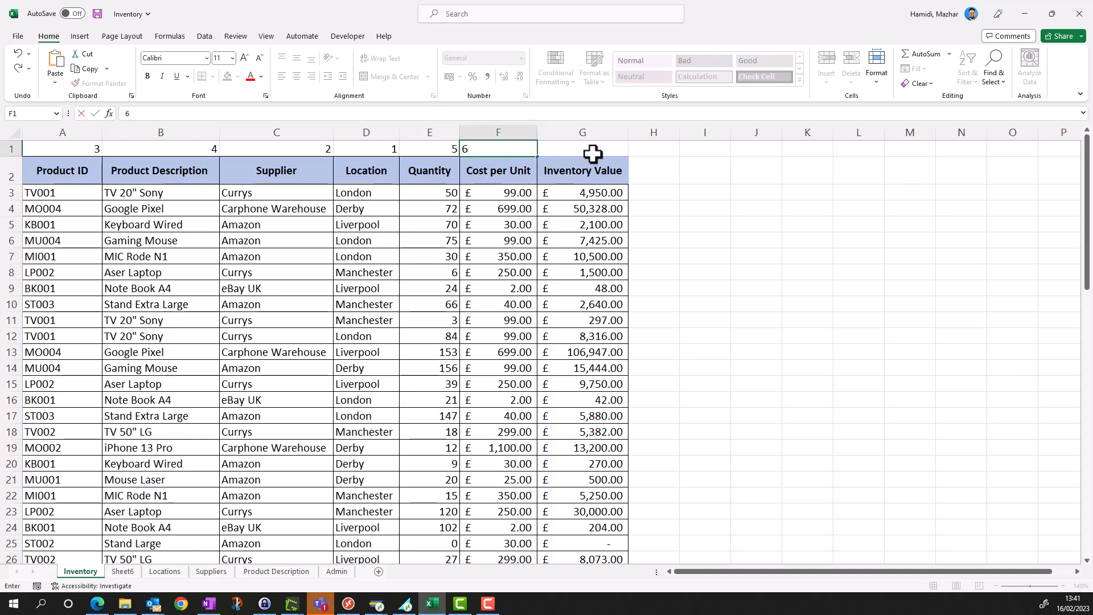
click(592, 152)
text(7)
key(Return)
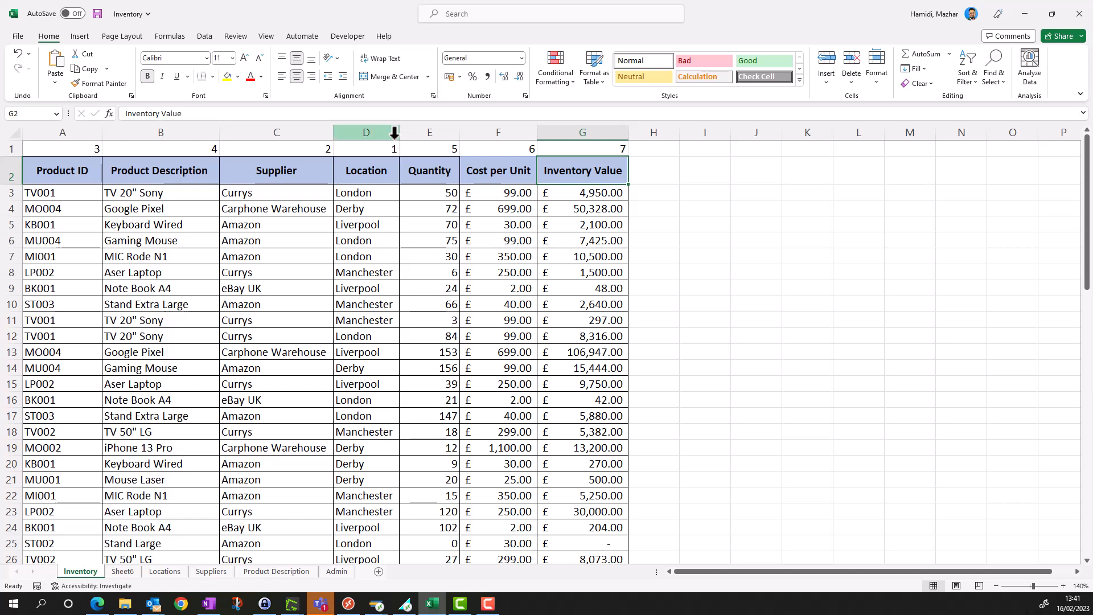
- Start a custom sort of the whole table including the number row, with the orientation set to Sort left to right
click(75, 148)
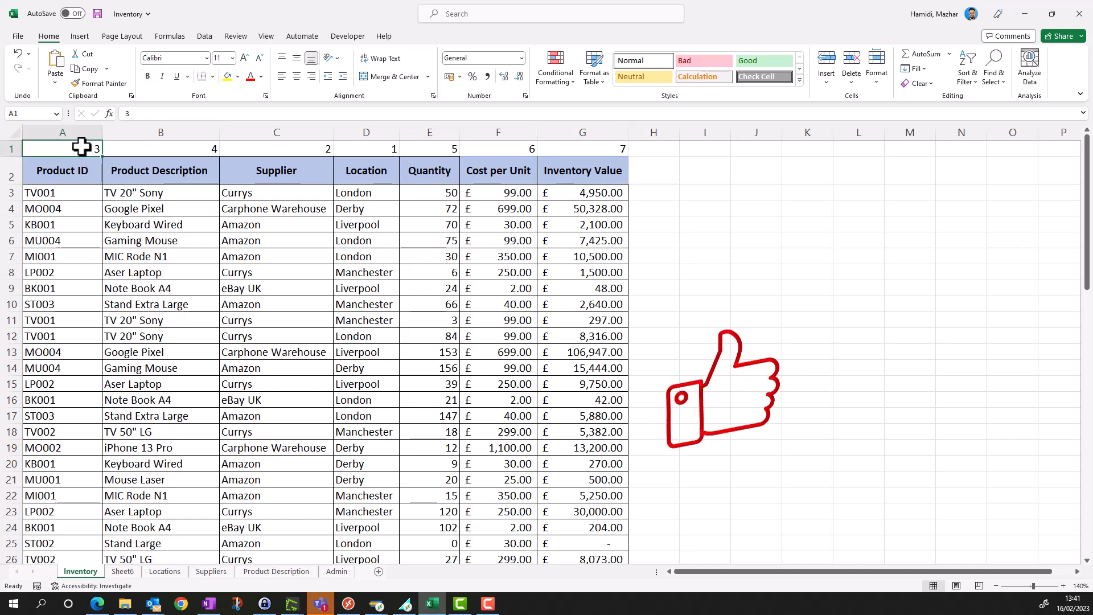
key(ctrl+shift+End)
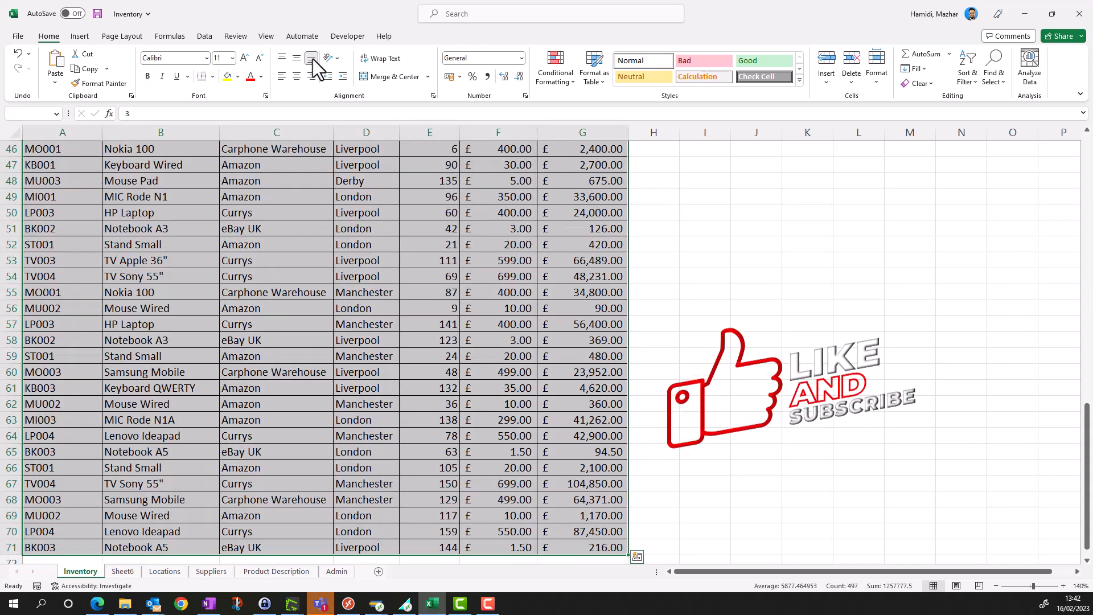
click(204, 36)
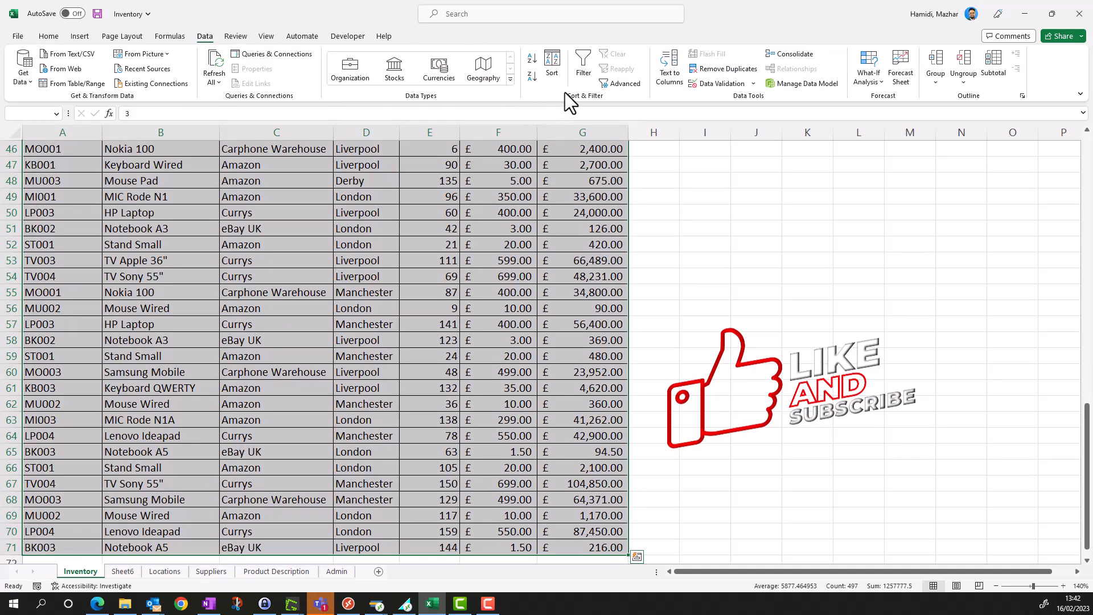
click(554, 68)
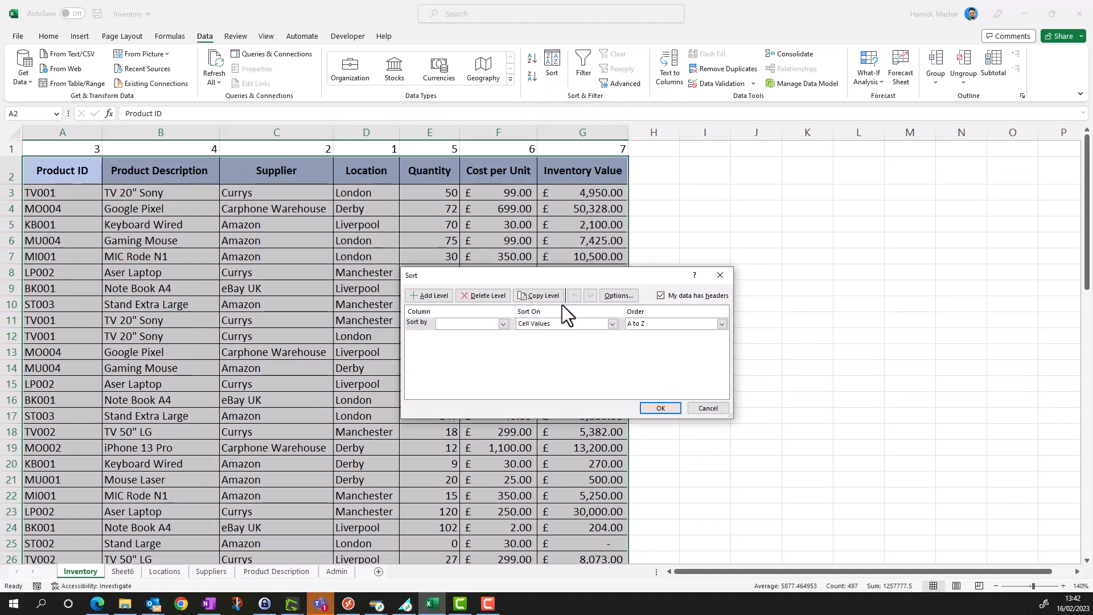
click(623, 298)
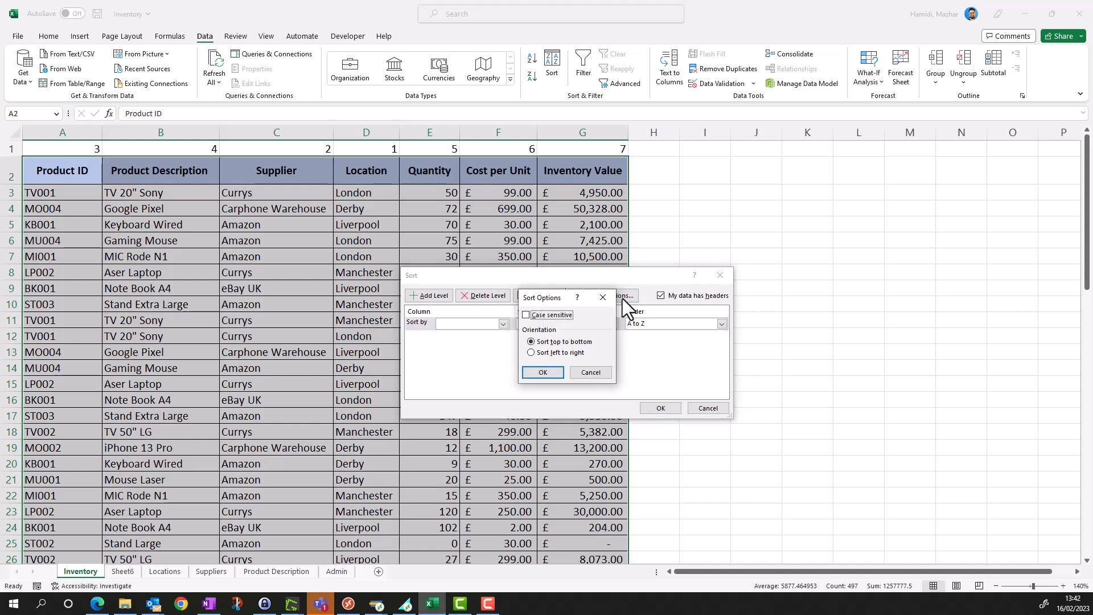
click(556, 351)
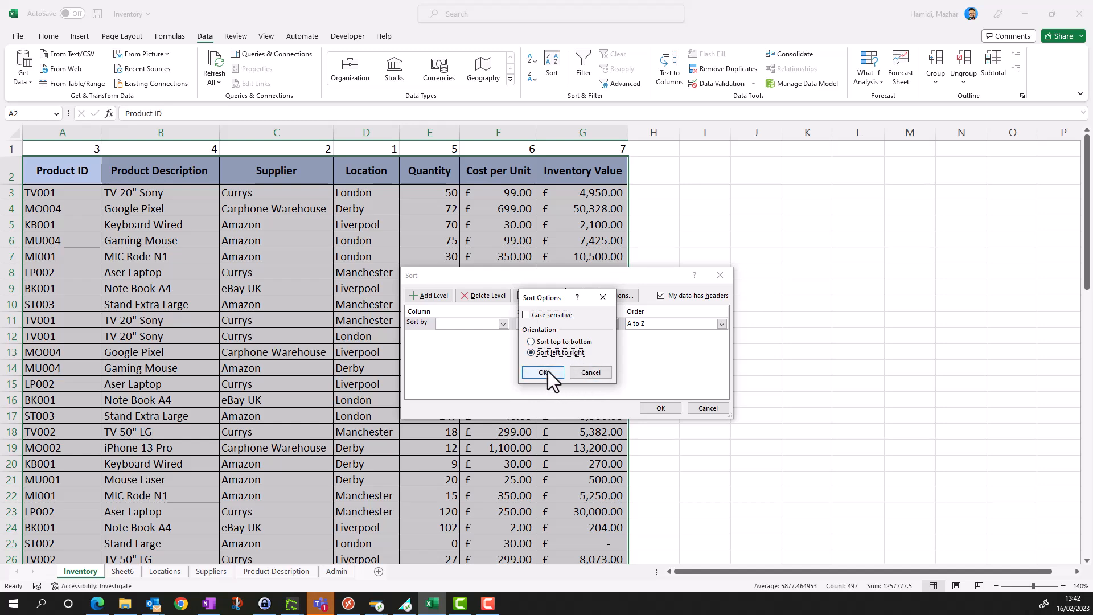
click(553, 372)
- Sort the columns by the cell values of Row 1, from smallest to largest
click(502, 324)
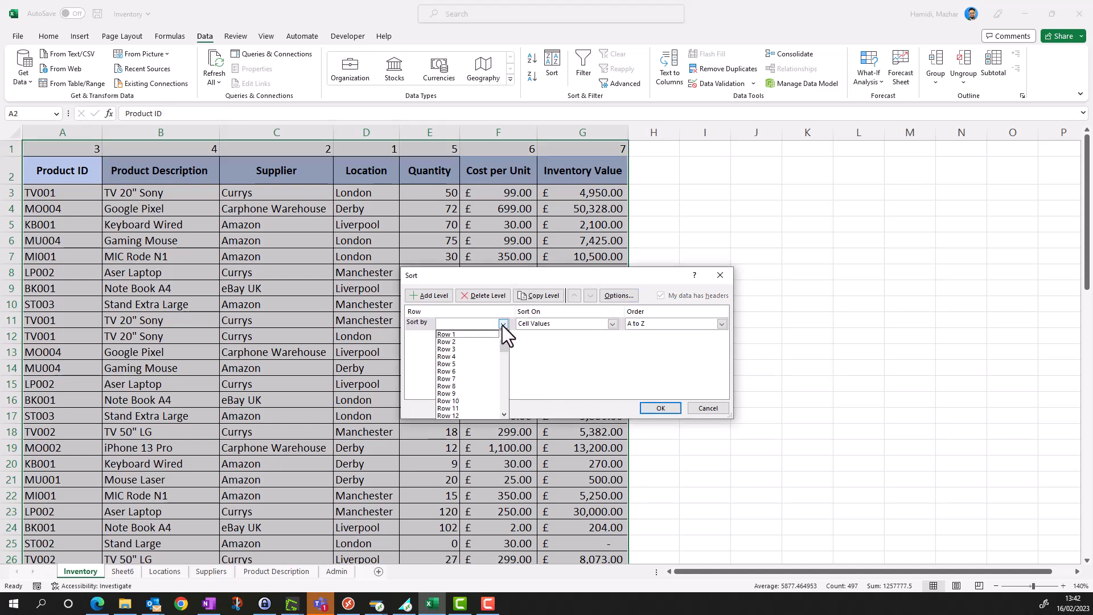
click(469, 335)
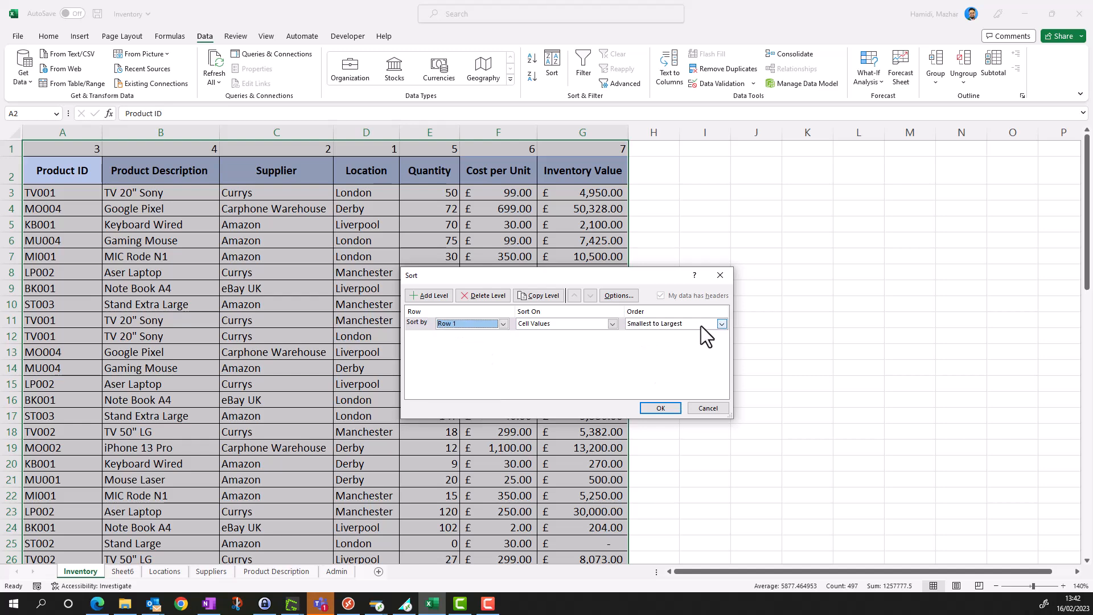
click(660, 408)
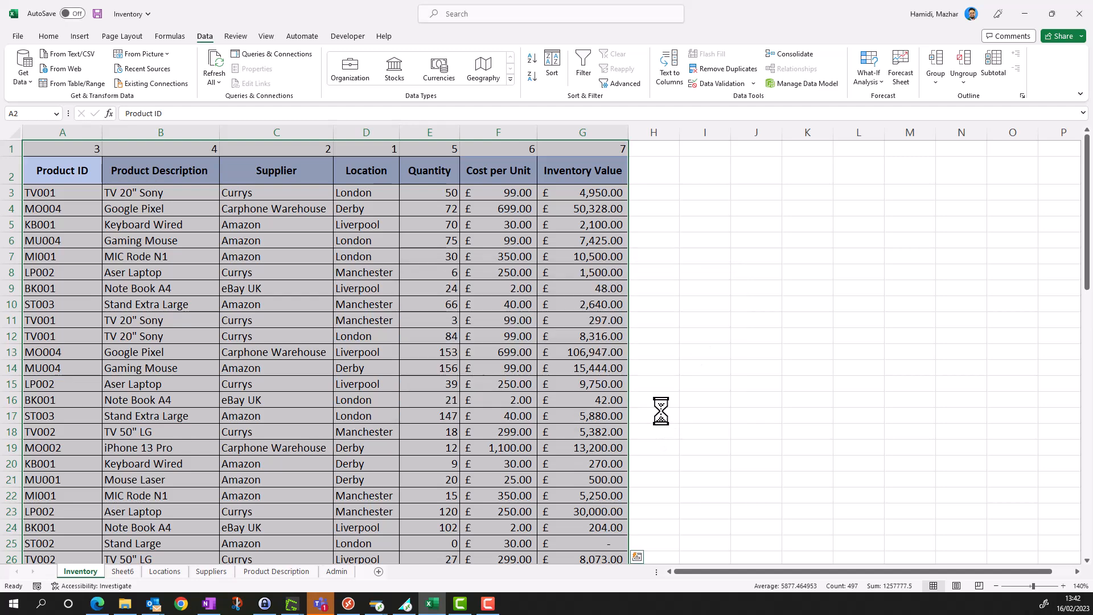
click(609, 384)
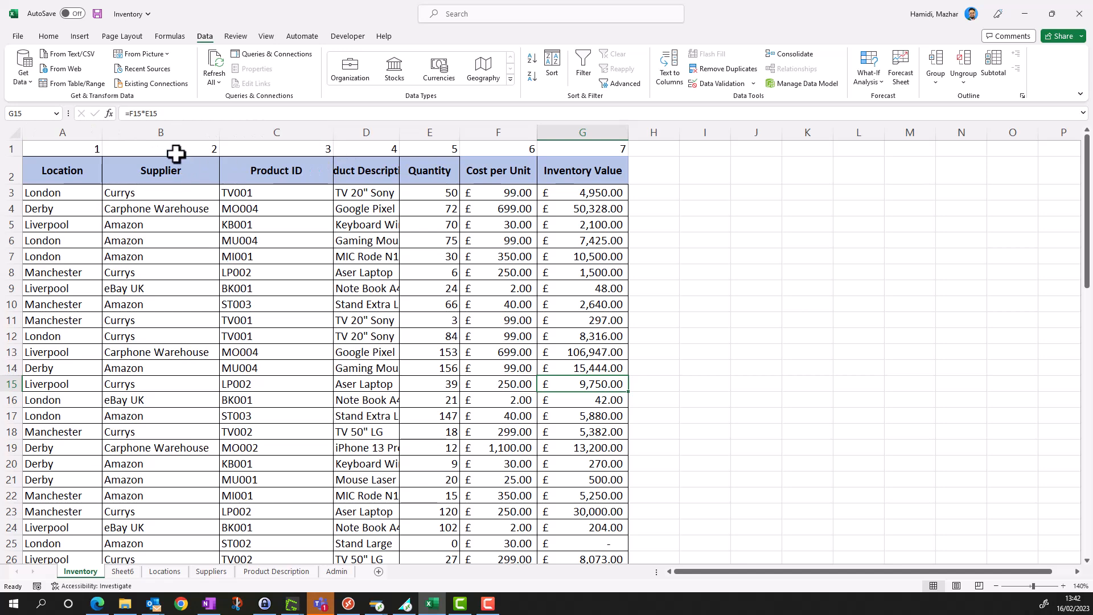
- Undo the left-to-right sort of the Inventory columns
key(ctrl+z)
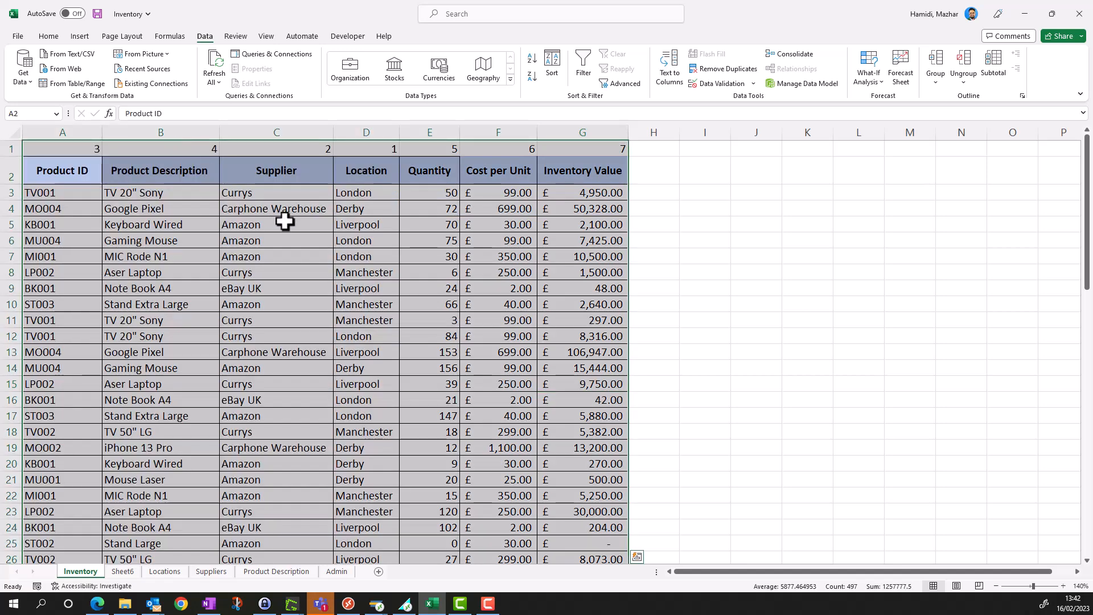
click(305, 256)
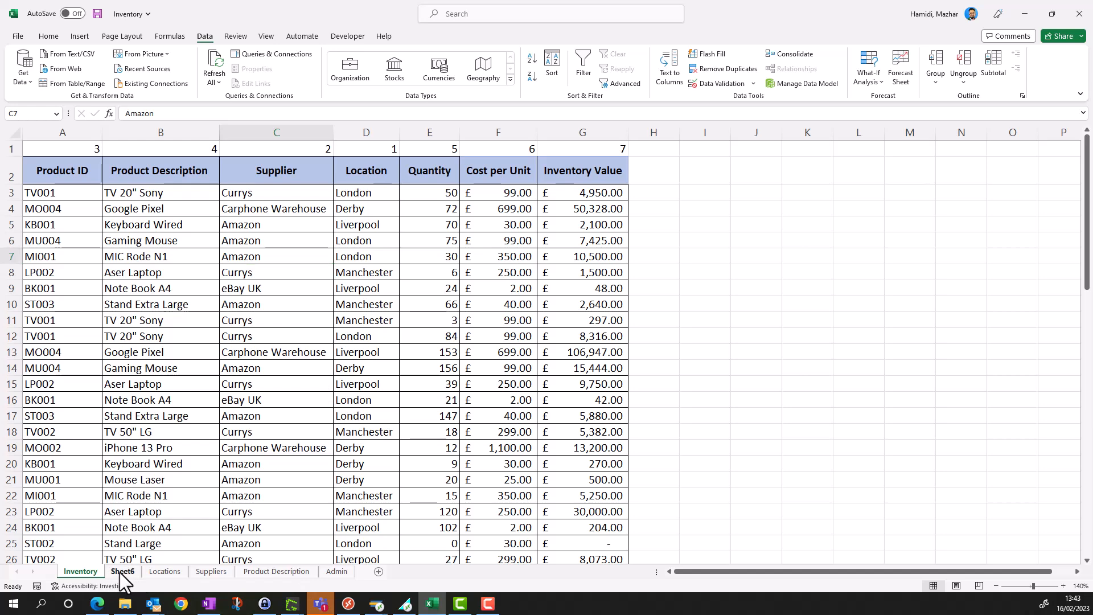
- In cell A1 of Sheet6, begin a SORT formula with the range Inventory!A1:G71 as its array
click(125, 574)
click(50, 166)
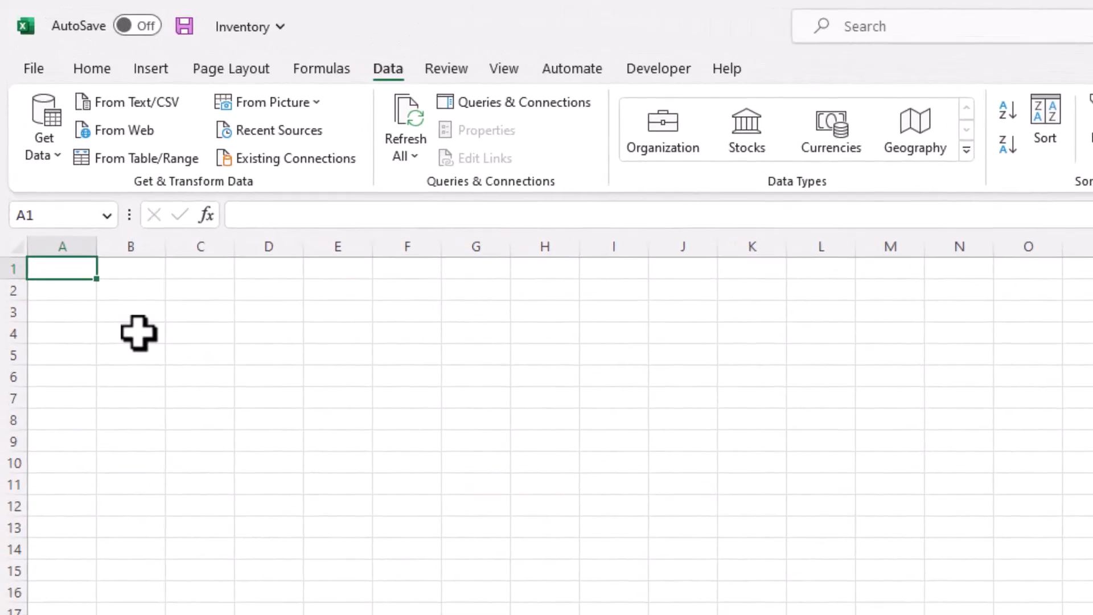
text(=sort)
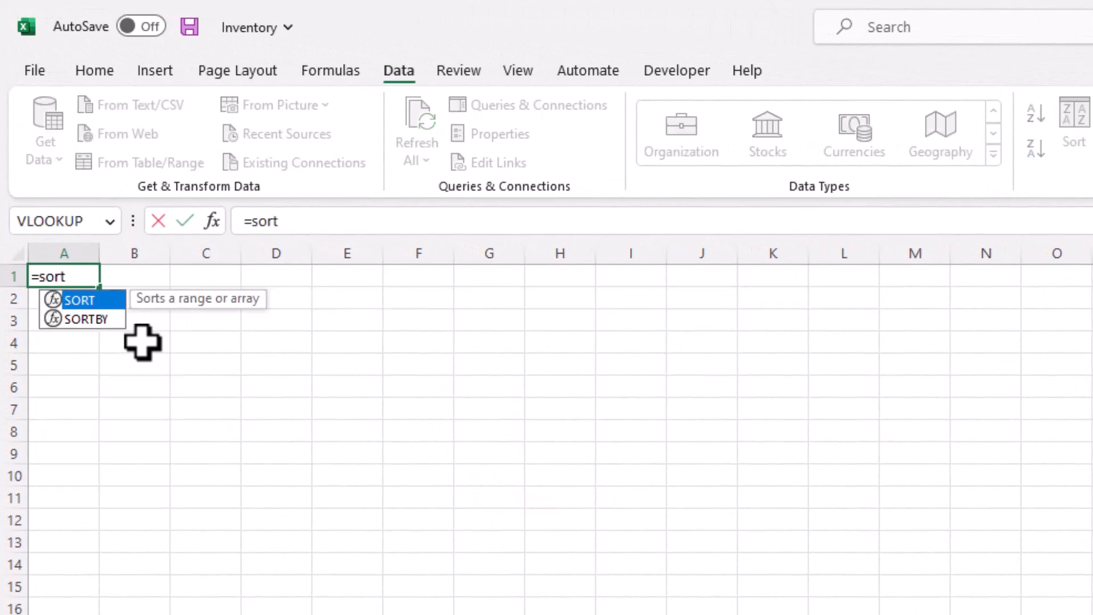
key(Tab)
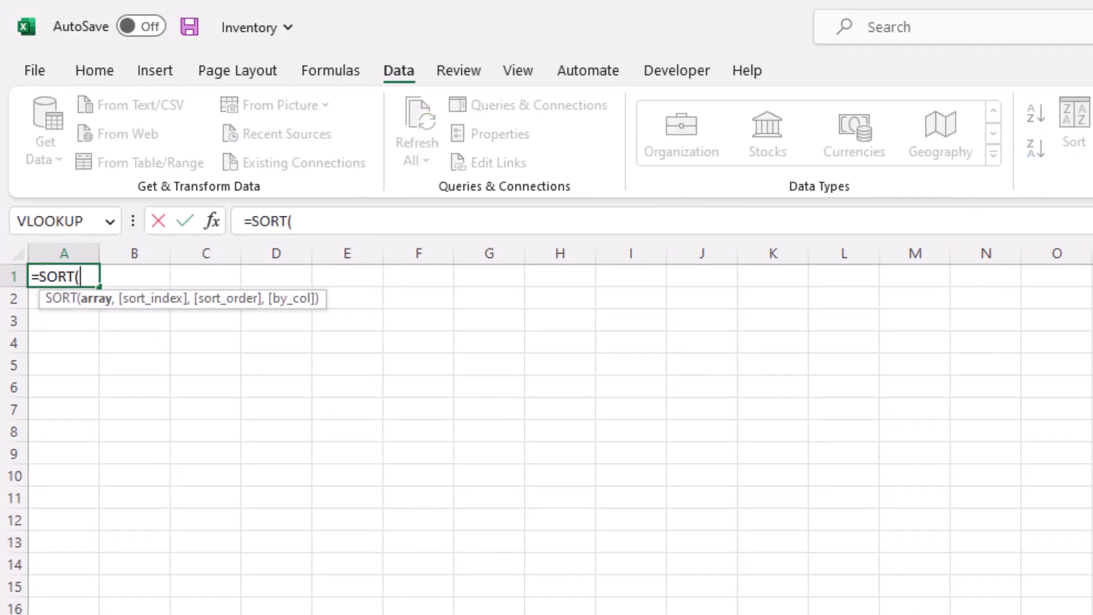
key(ctrl+Page_Down)
click(134, 280)
key(ctrl+shift+Right)
key(ctrl+shift+Down)
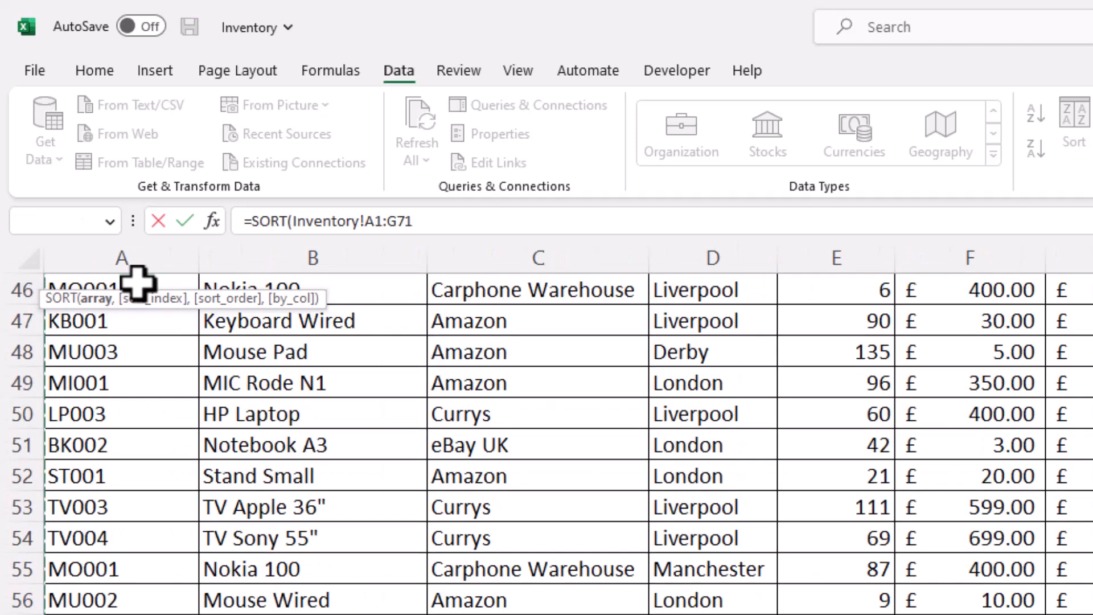
- Complete the SORT formula with sort index 1, ascending order 1 and by_col TRUE, and enter it
text(,)
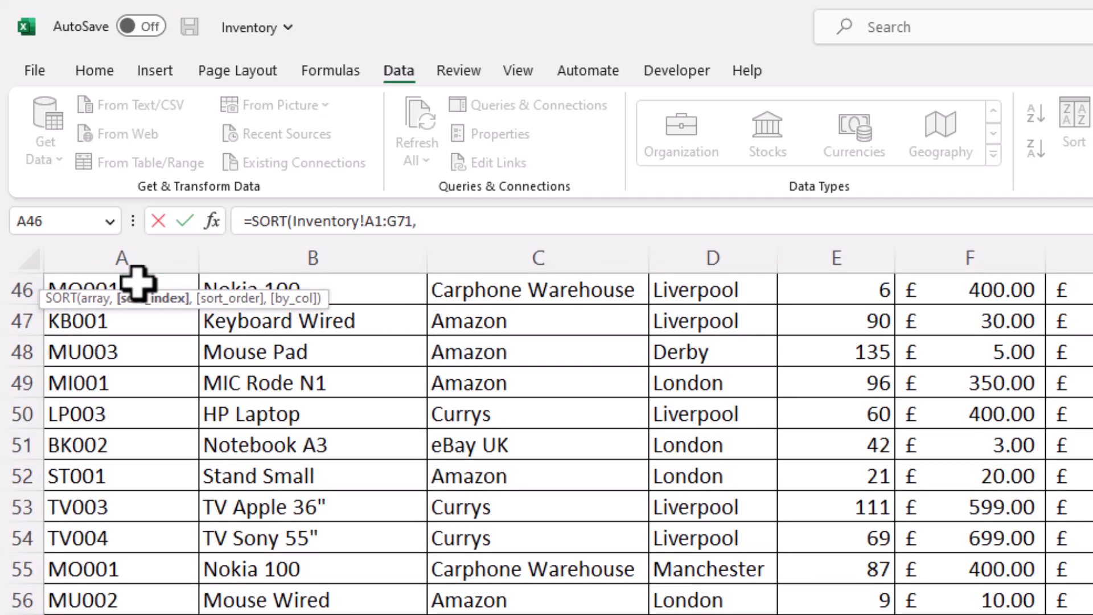
text(1,)
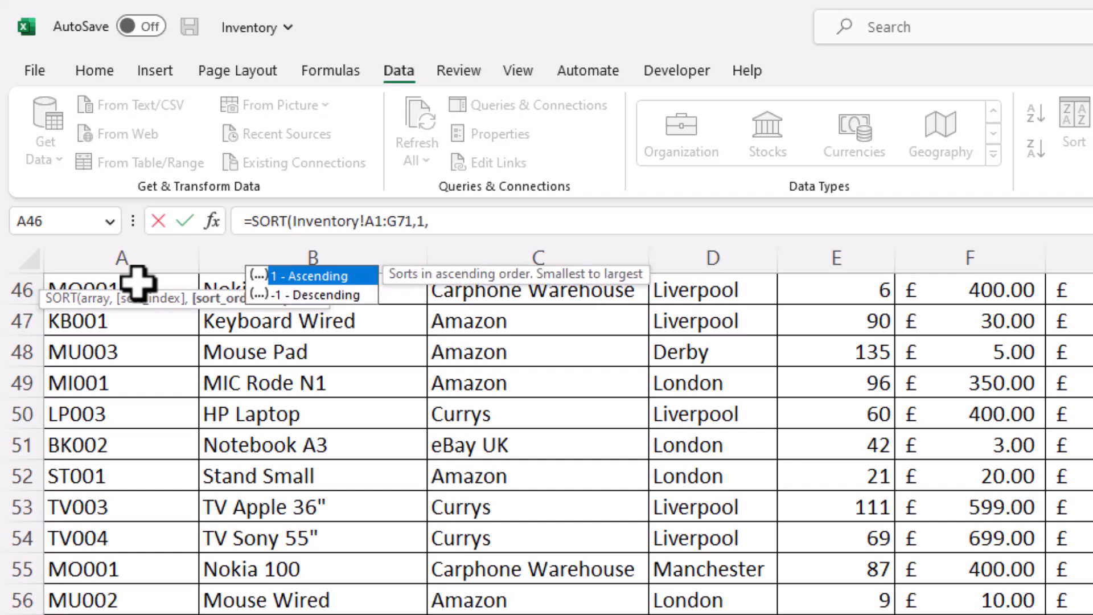
text(1,)
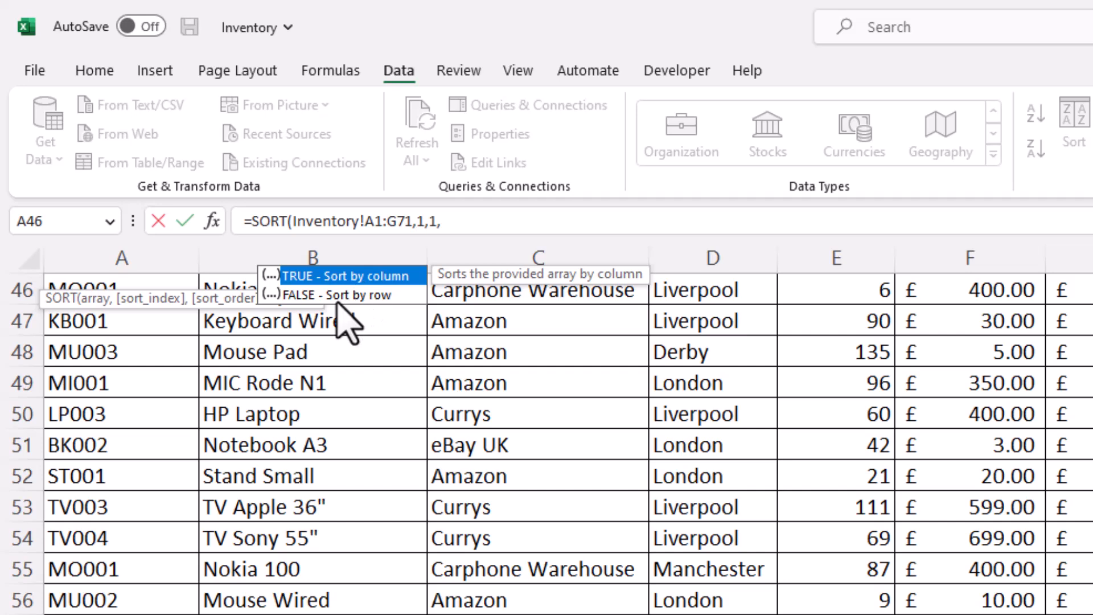
click(483, 225)
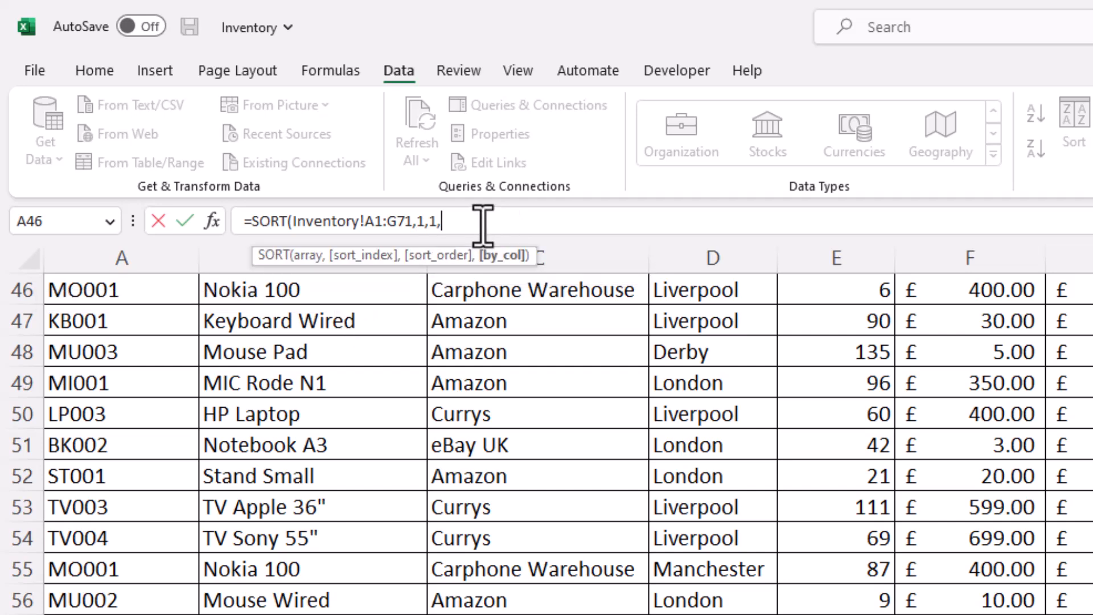
text(t)
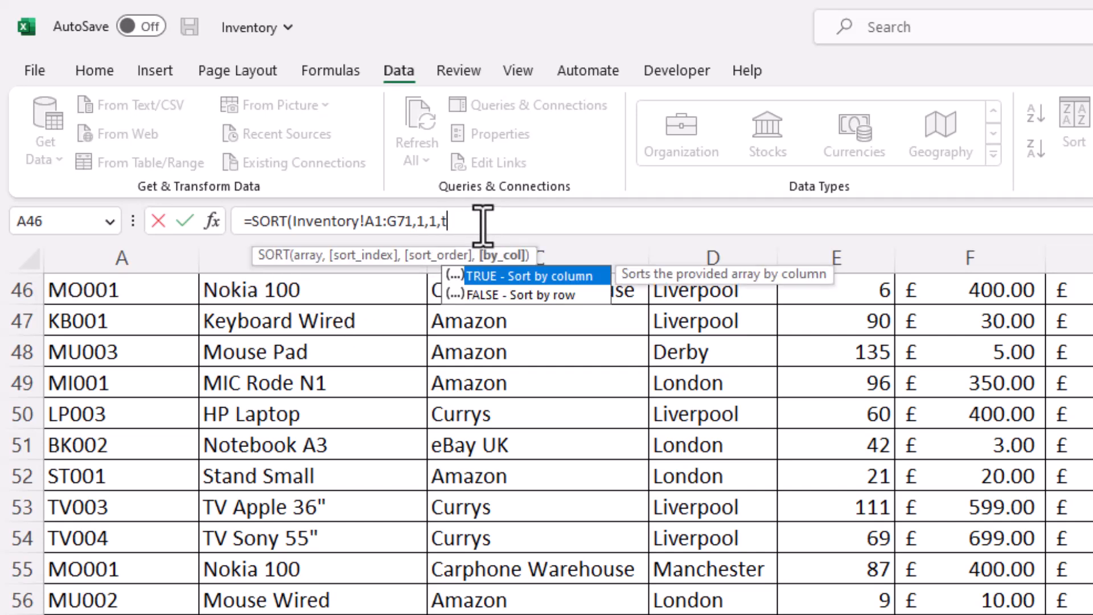
text(rue)
key(Return)
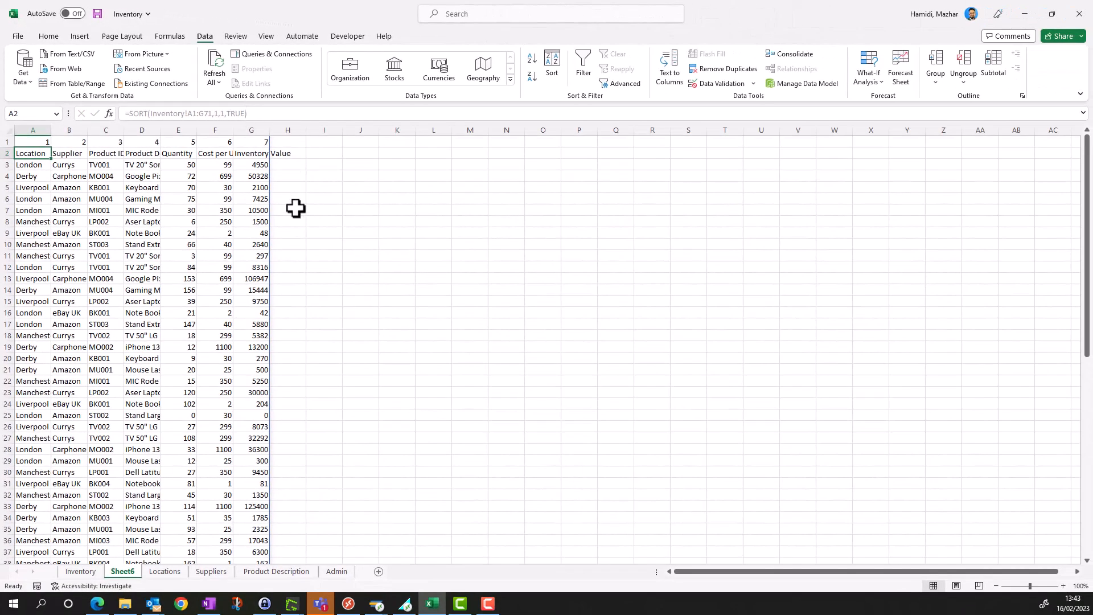
click(295, 208)
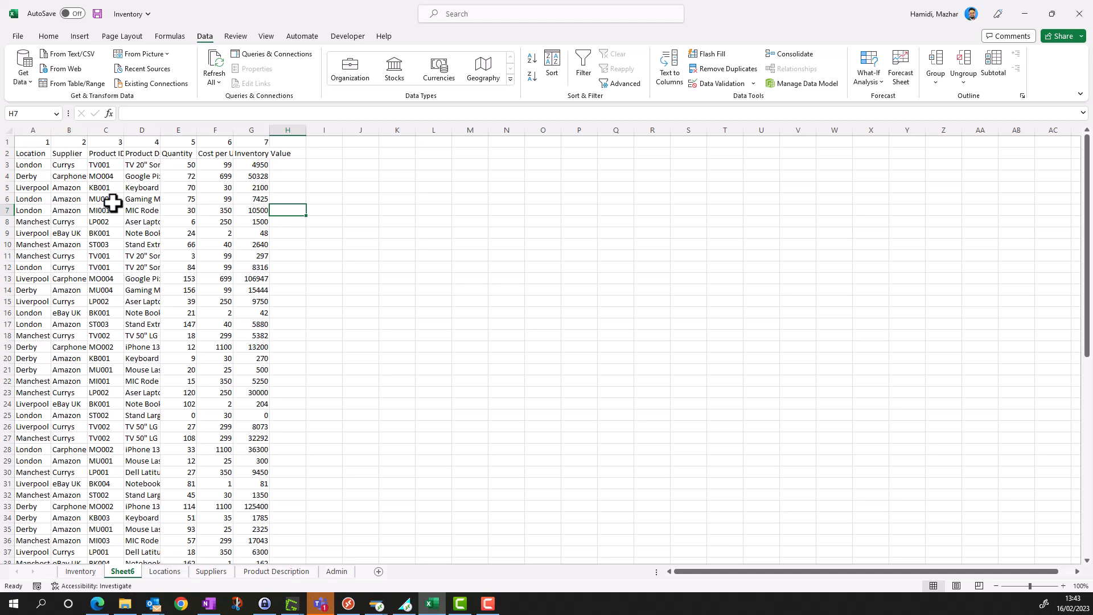
- In cell A1 of the Inventory sheet, enter a SORT formula with cell A2 as its array
click(86, 573)
drag(1086, 489, 1086, 171)
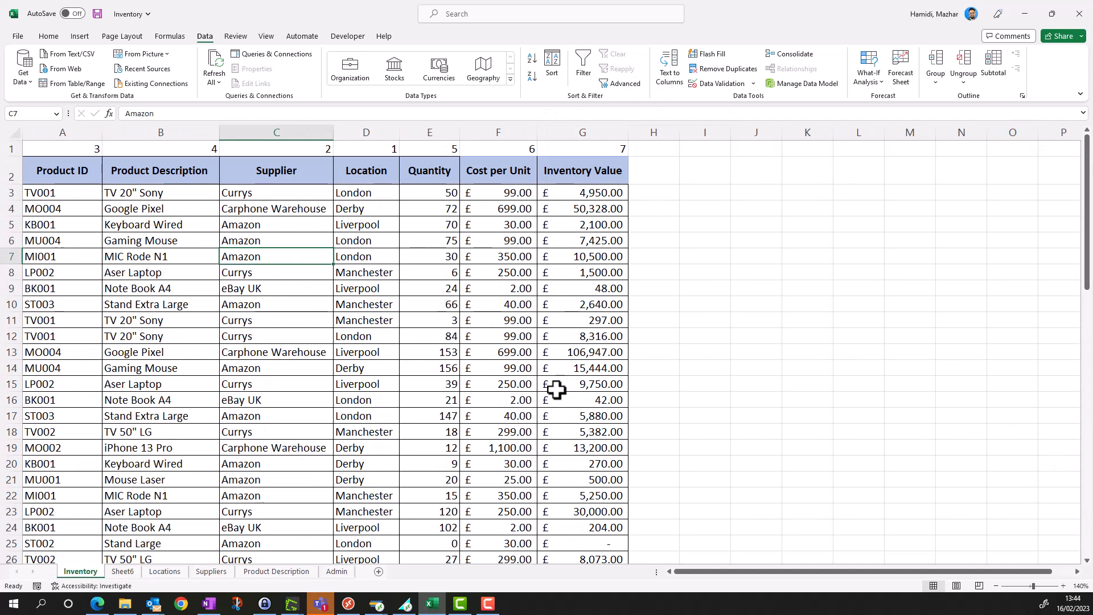
click(62, 147)
text(=SORT()
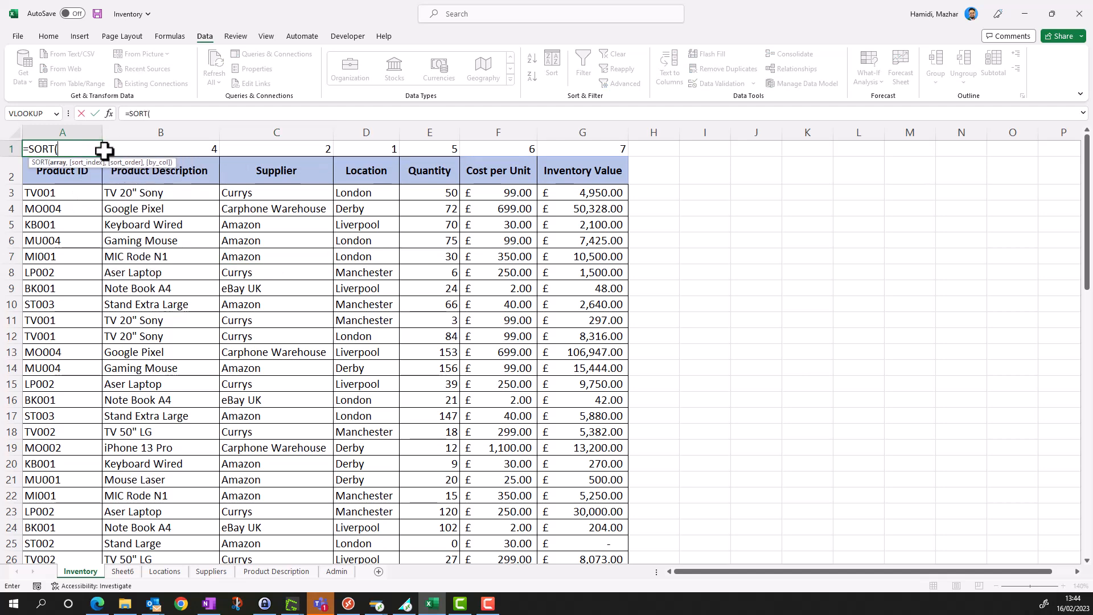
click(75, 172)
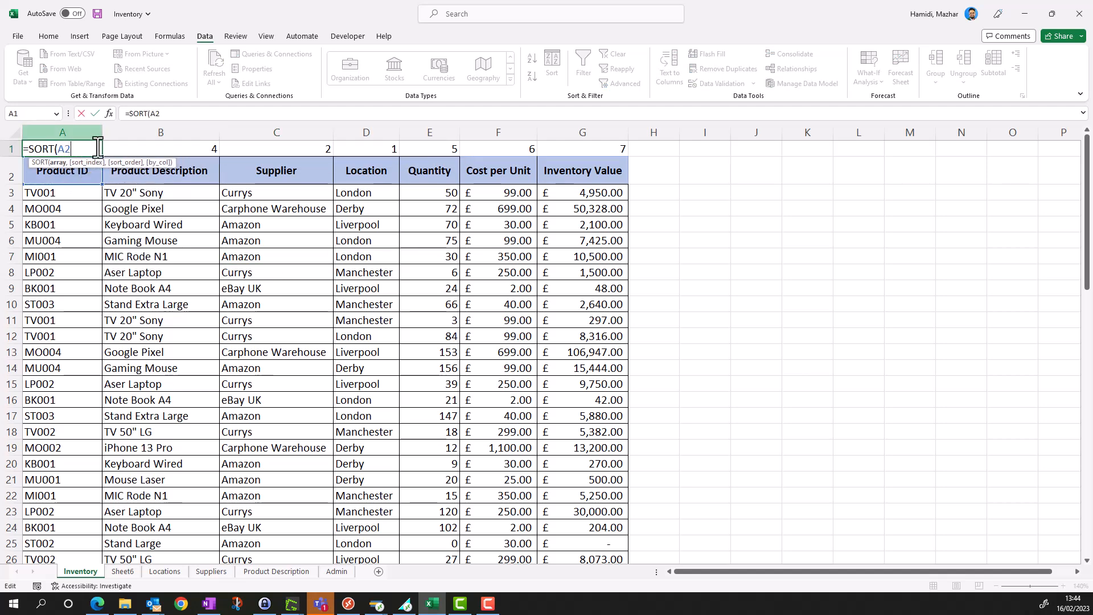
key(Return)
click(110, 191)
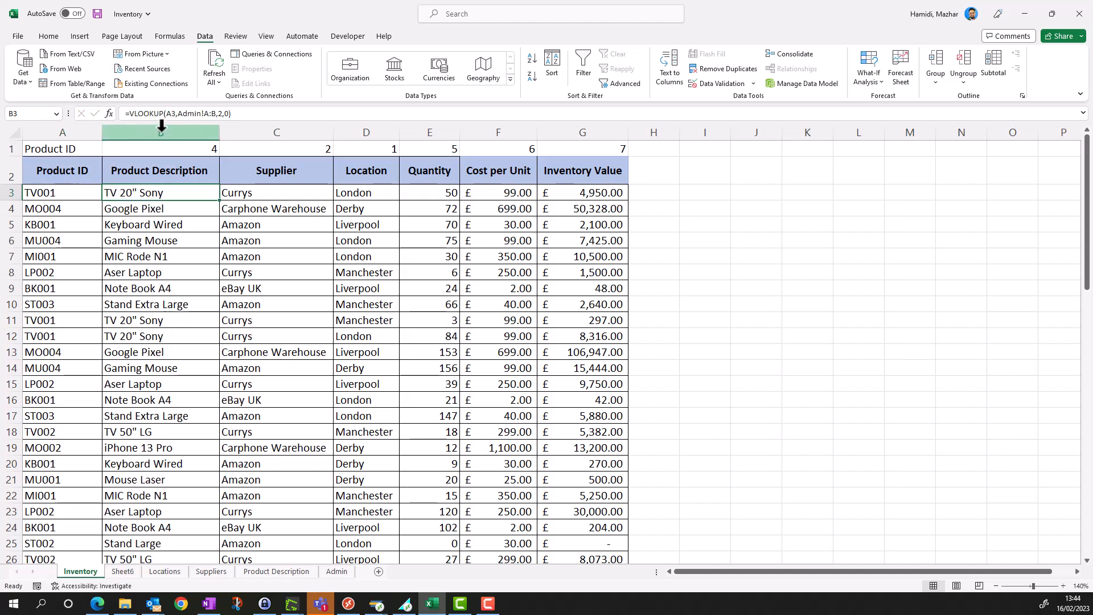
- Change the array of the SORT formula in cell A1 to columns A:G
click(86, 150)
click(157, 113)
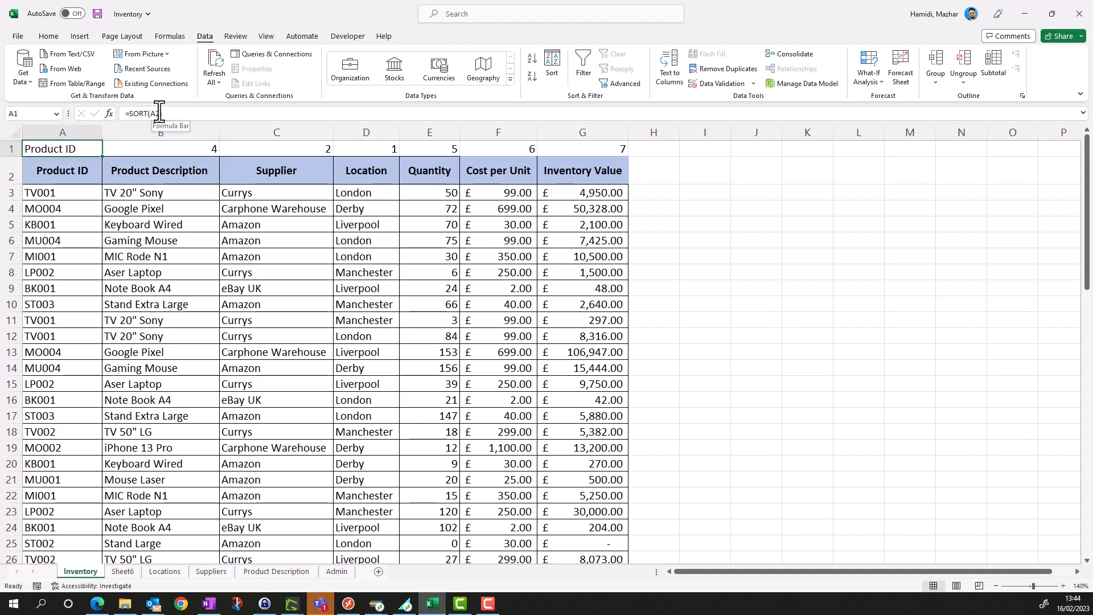
key(BackSpace)
text(1)
key(BackSpace)
text(:)
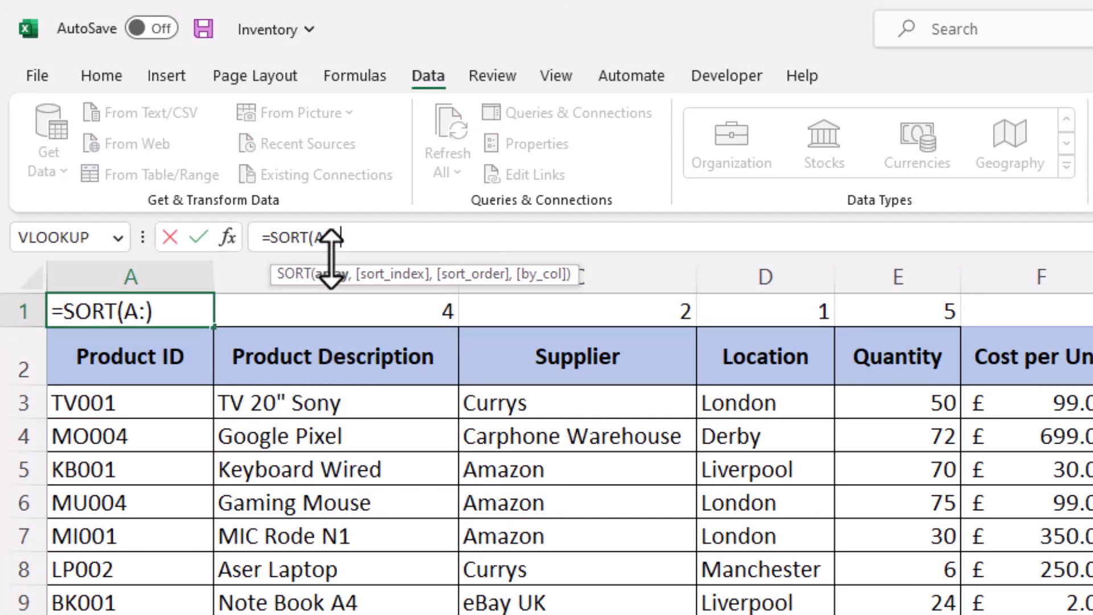
text(G,)
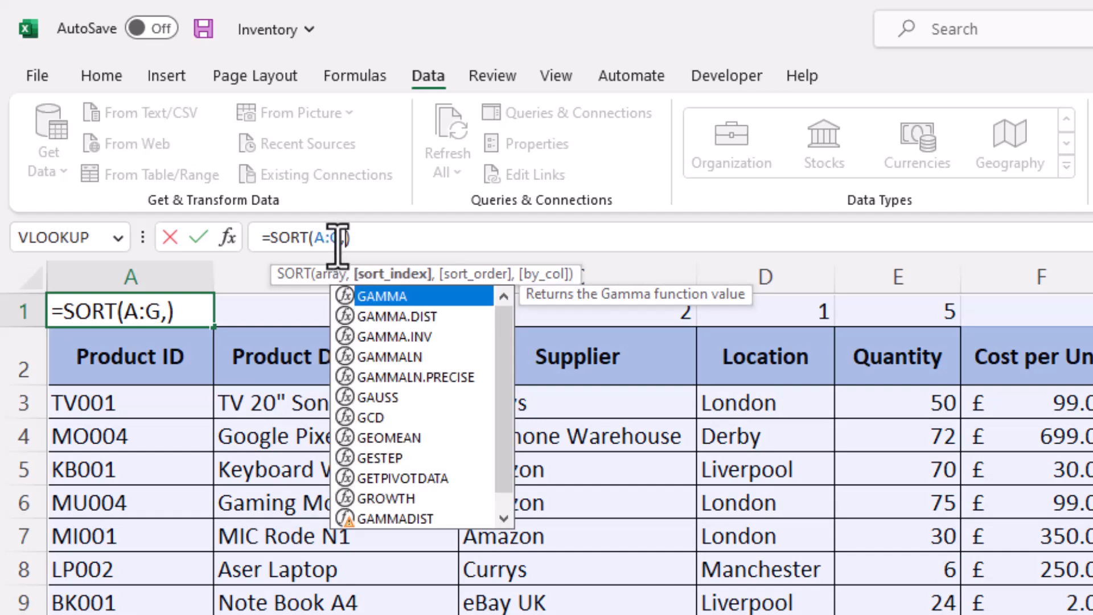
- Complete the A1 formula as =SORT(A:G,1,1,TRUE), enter it and dismiss the circular reference warning
text(1,)
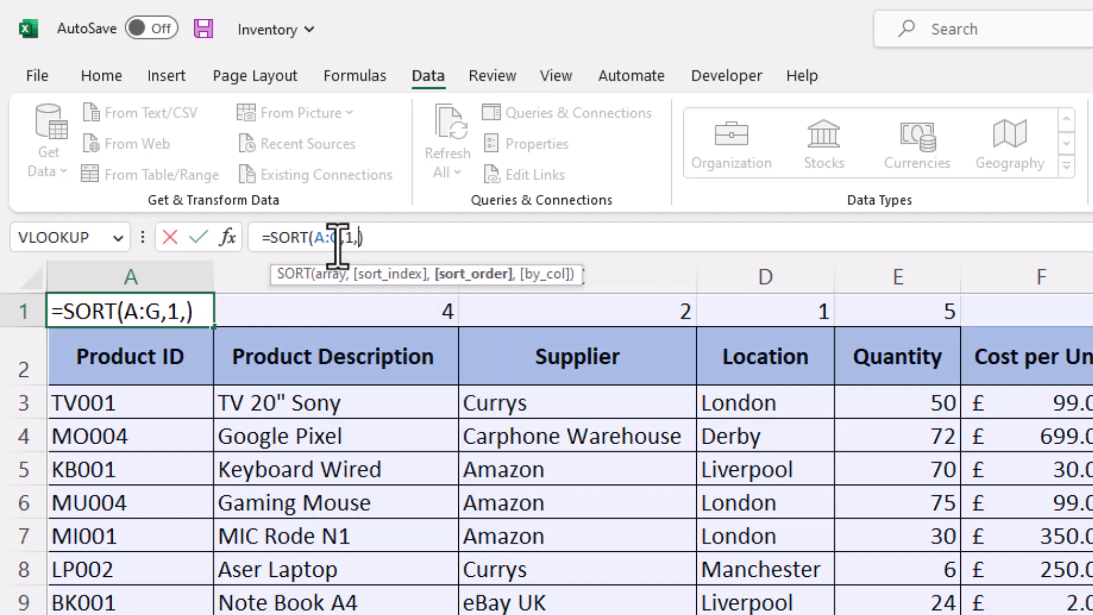
text(1,)
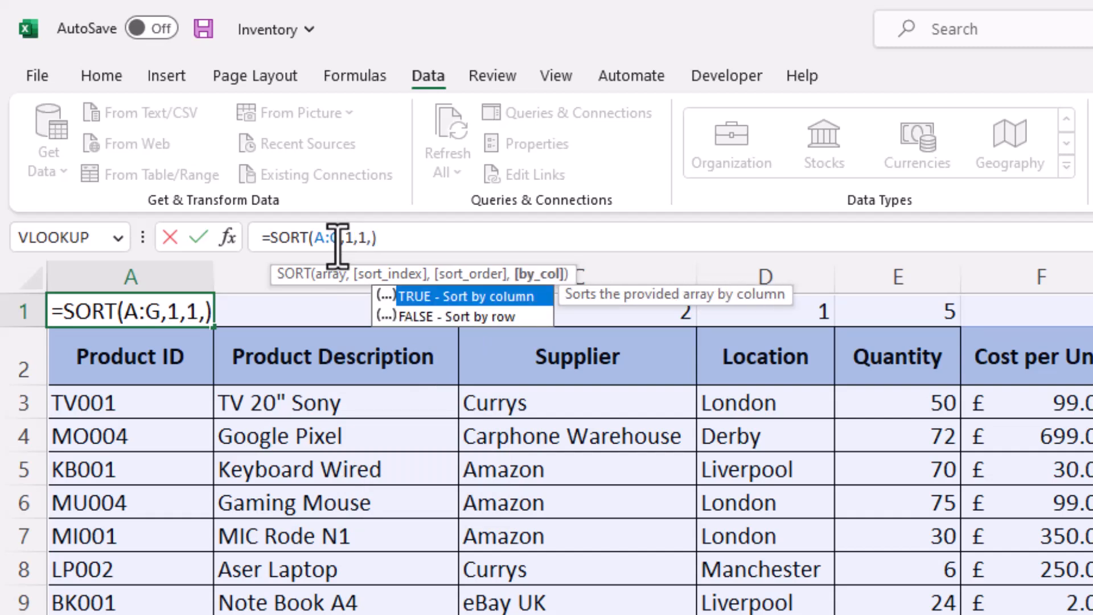
text(tru)
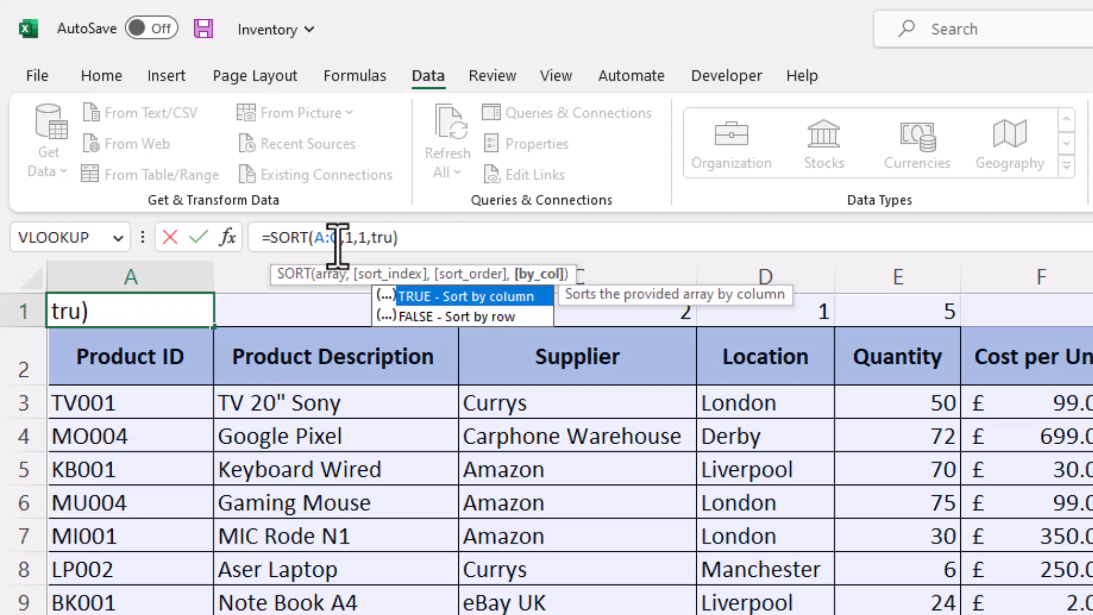
key(Tab)
text())
key(Return)
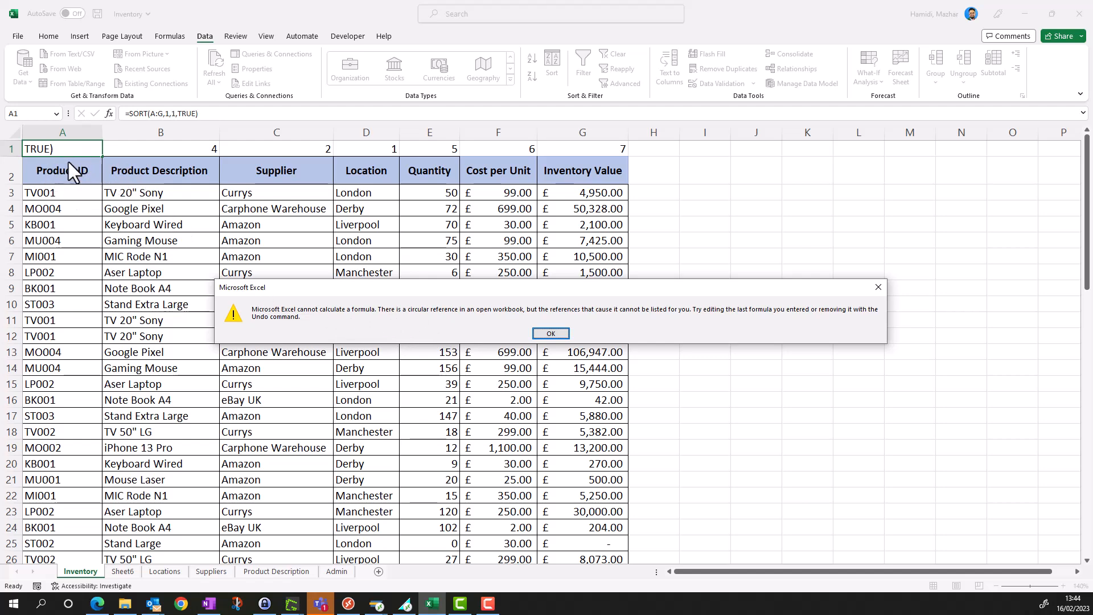
click(550, 333)
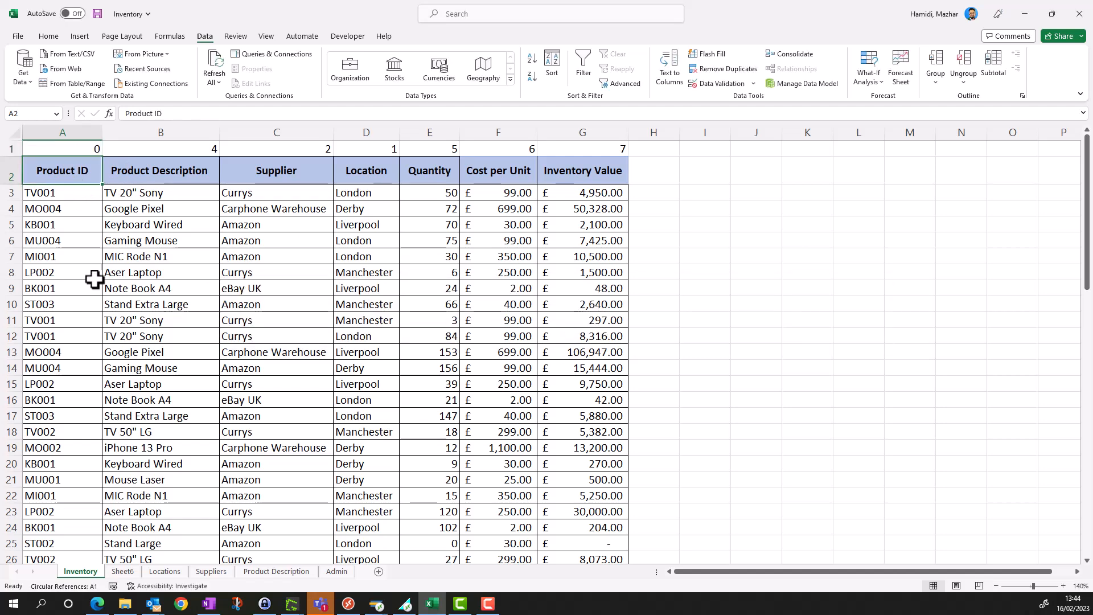
- Check the sorted table on Sheet6 and return to the Inventory sheet
click(133, 574)
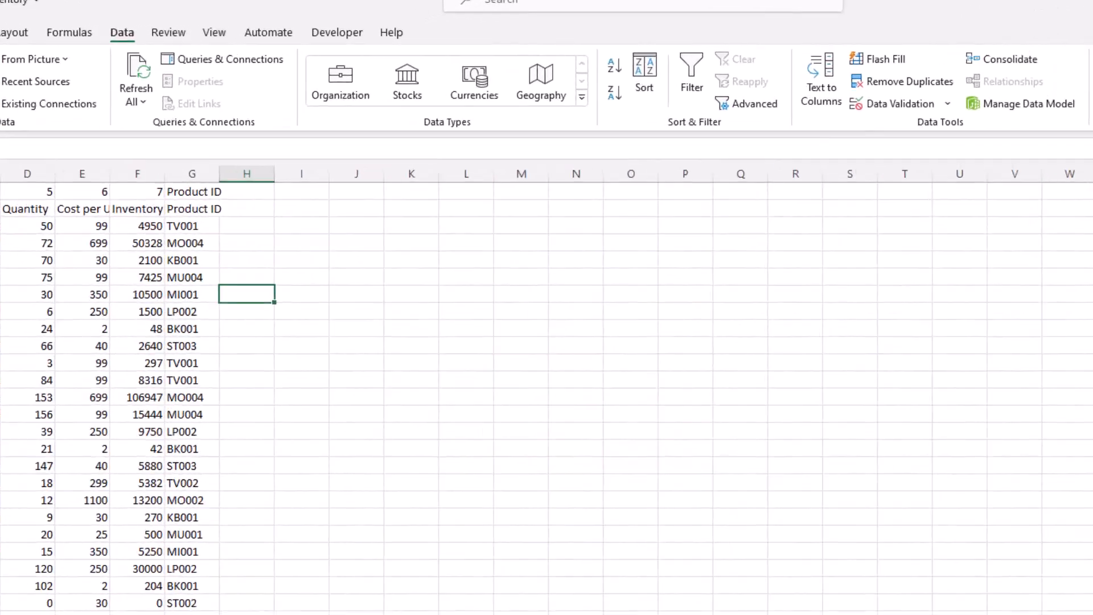
click(80, 570)
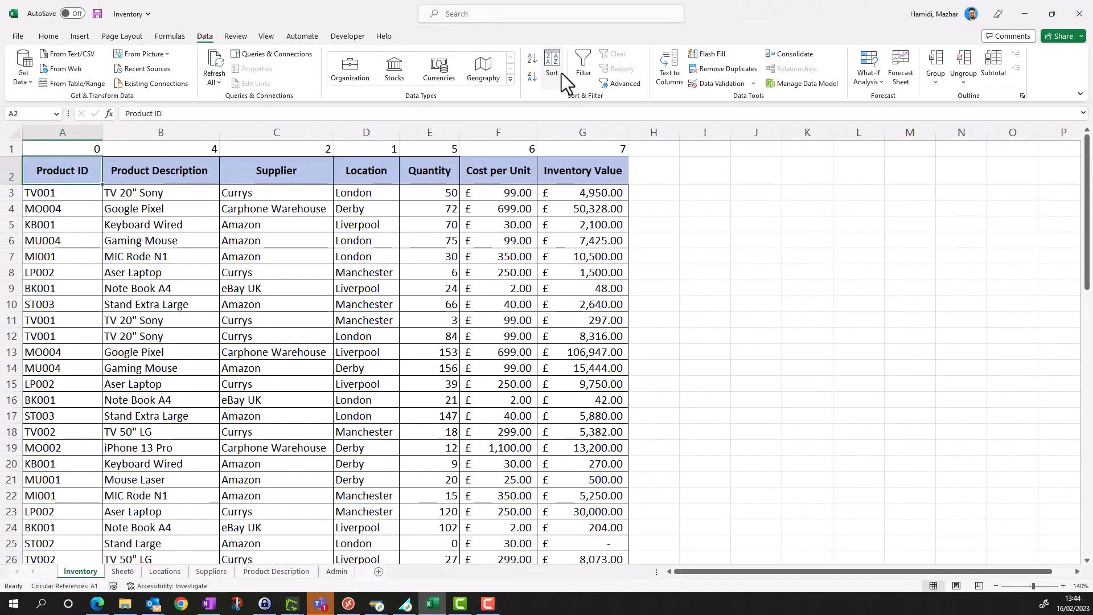